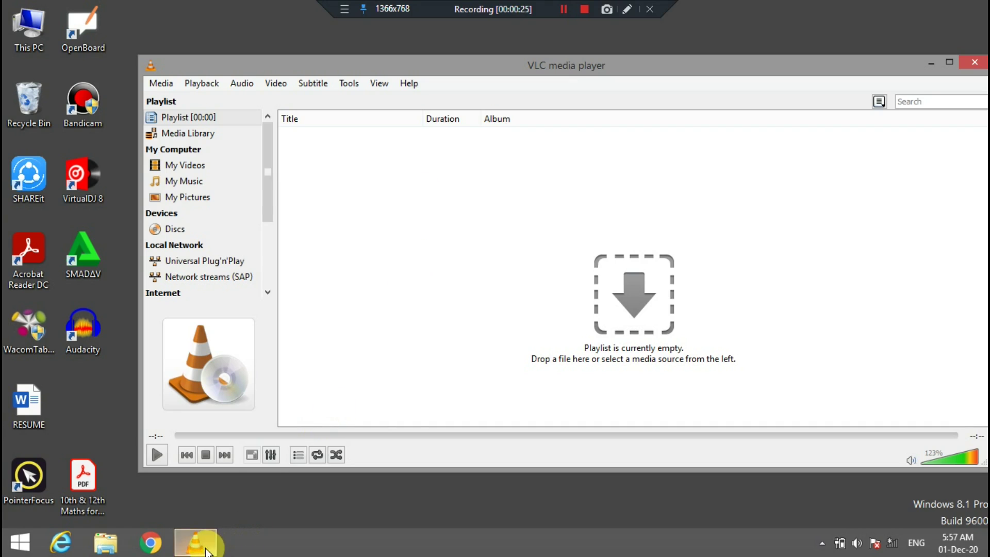
click(200, 542)
click(205, 541)
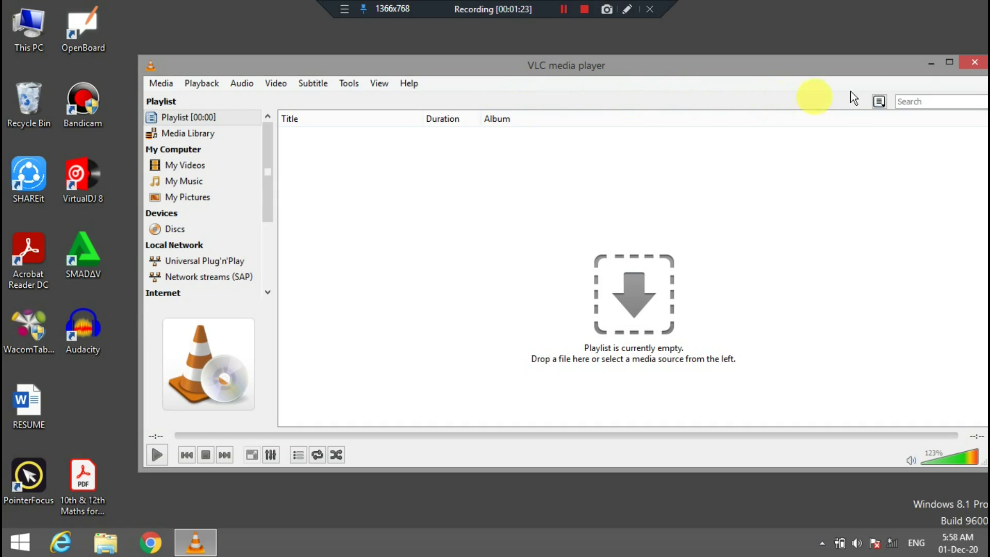
Minimize the player and check the file size in the properties of the bandicam video on the desktop
click(931, 63)
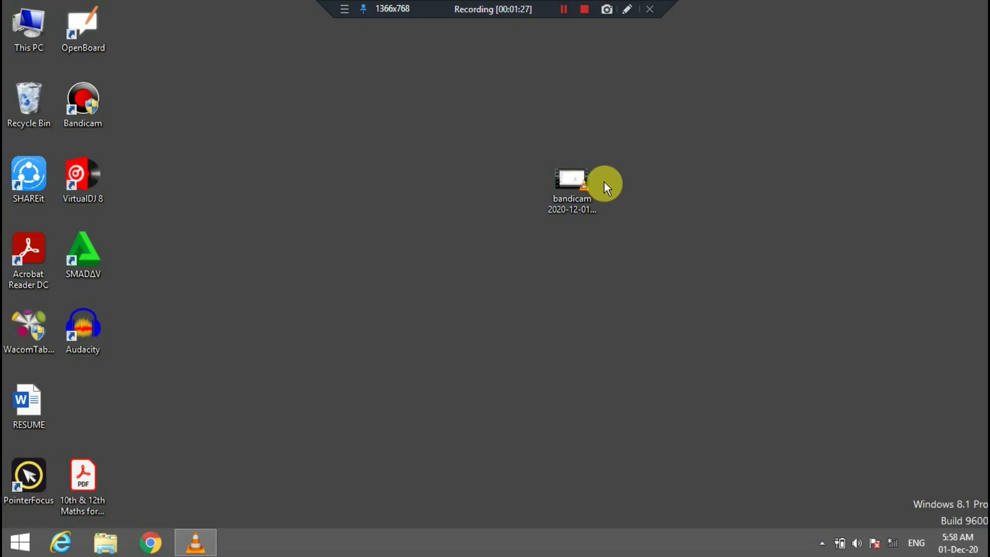
right_click(564, 199)
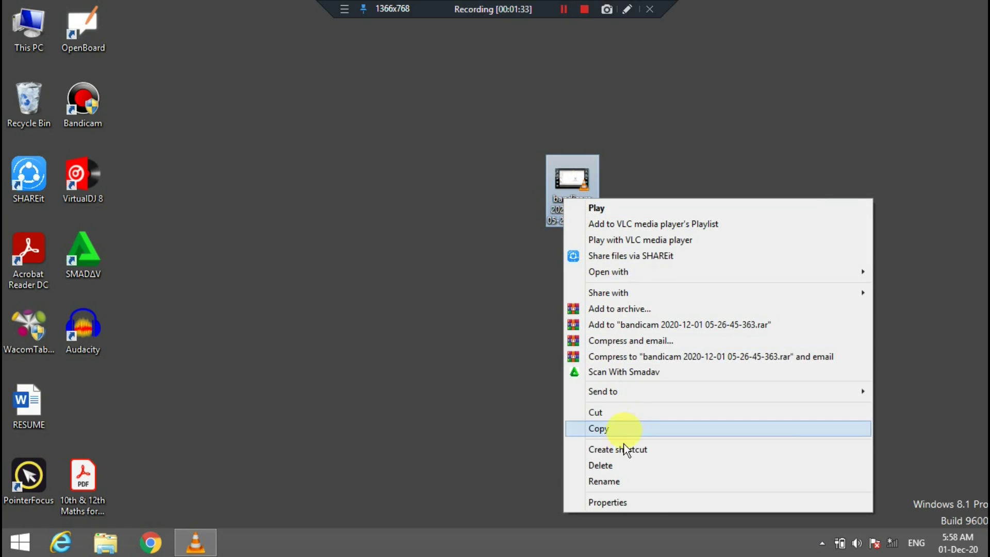
click(668, 506)
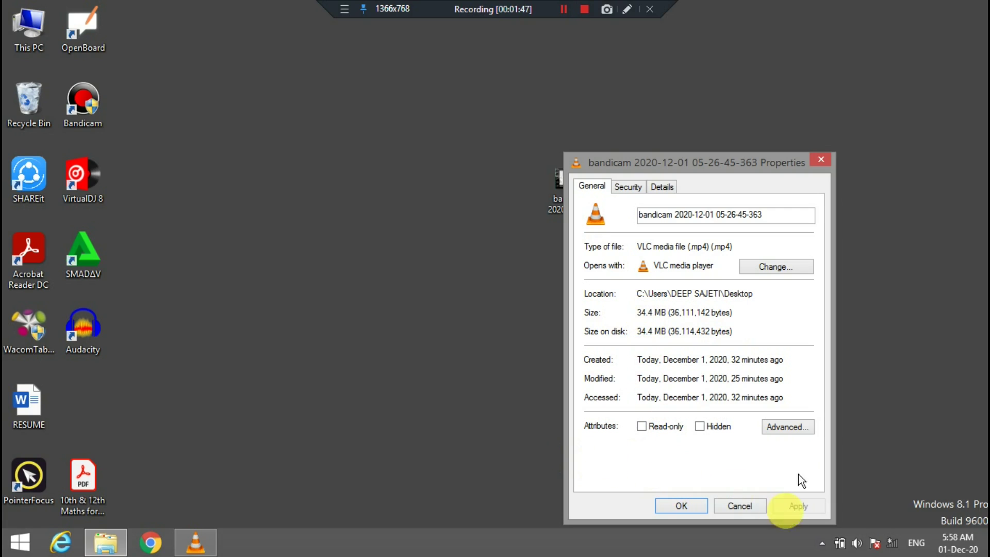
click(821, 159)
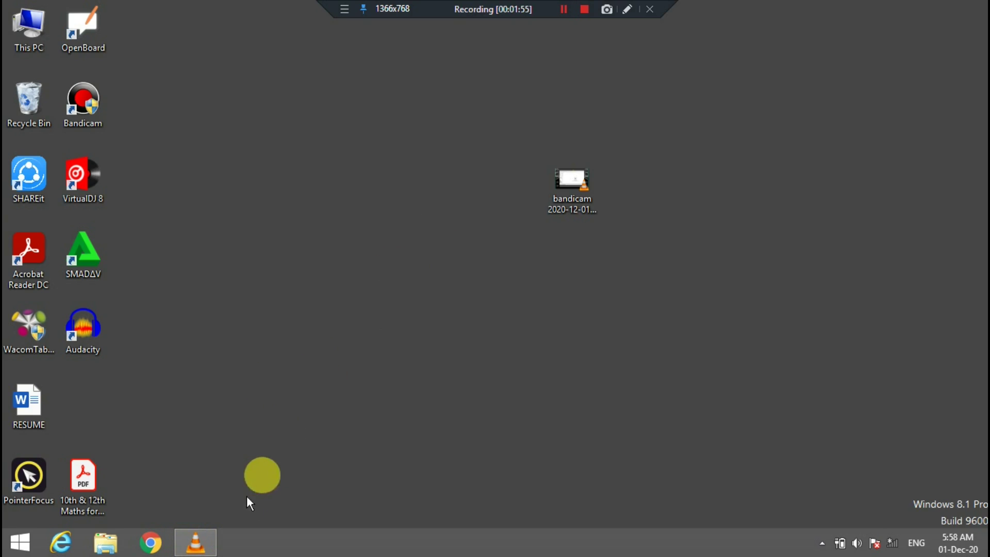
Switch back to VLC media player and start a Convert / Save operation
click(208, 548)
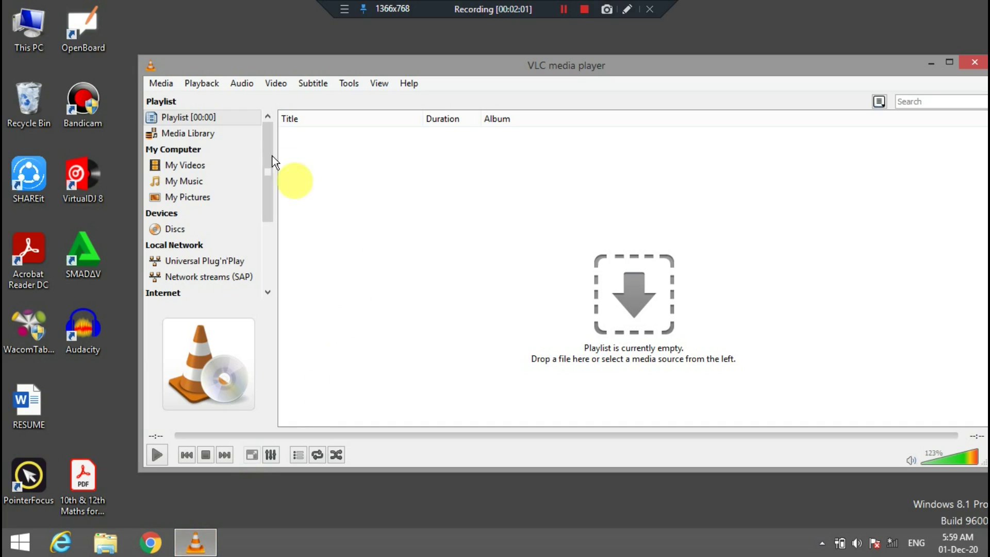
click(164, 85)
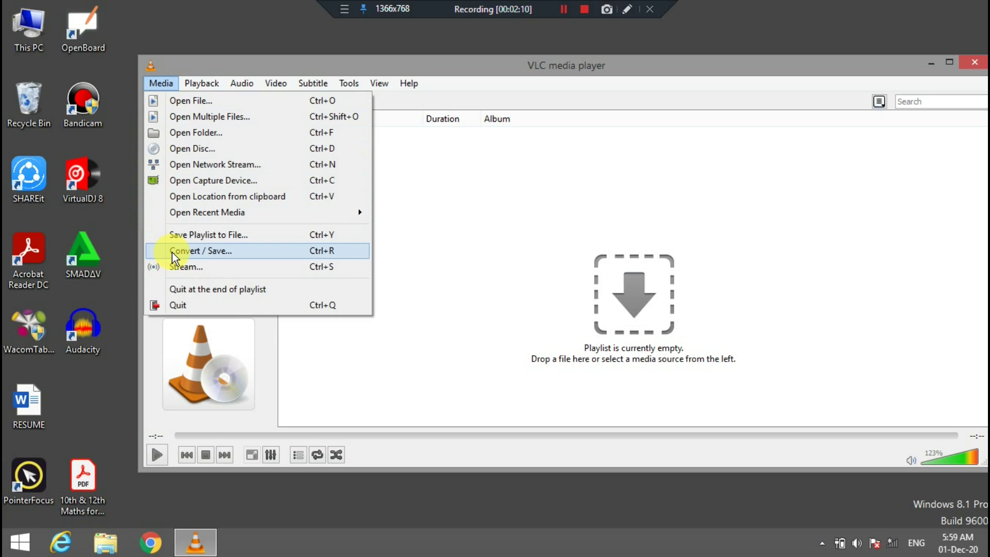
click(277, 249)
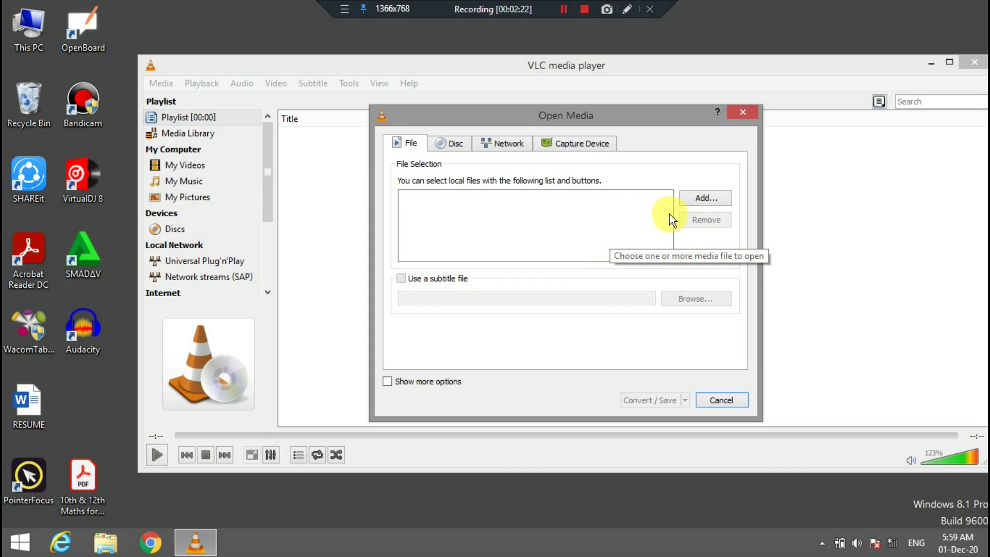
click(714, 205)
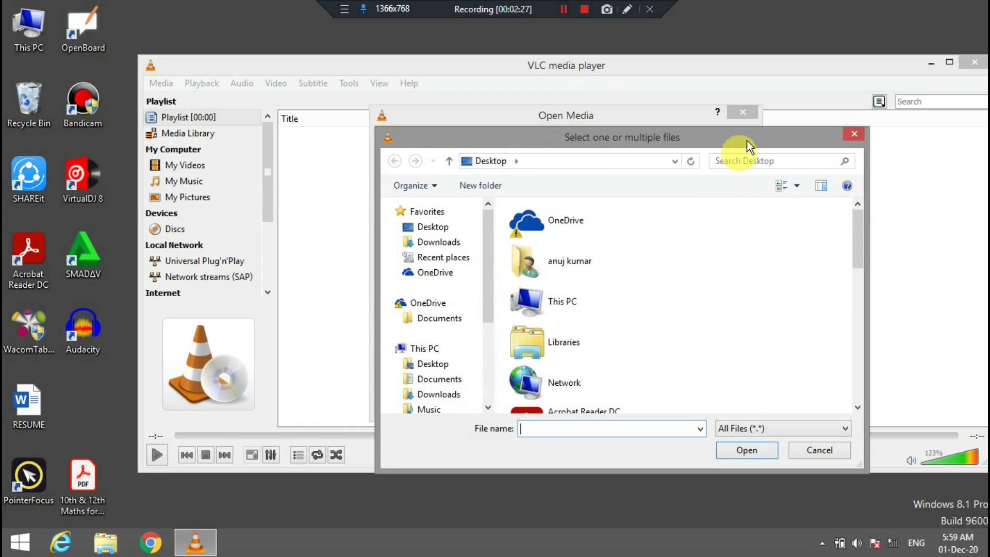
drag(747, 141, 692, 82)
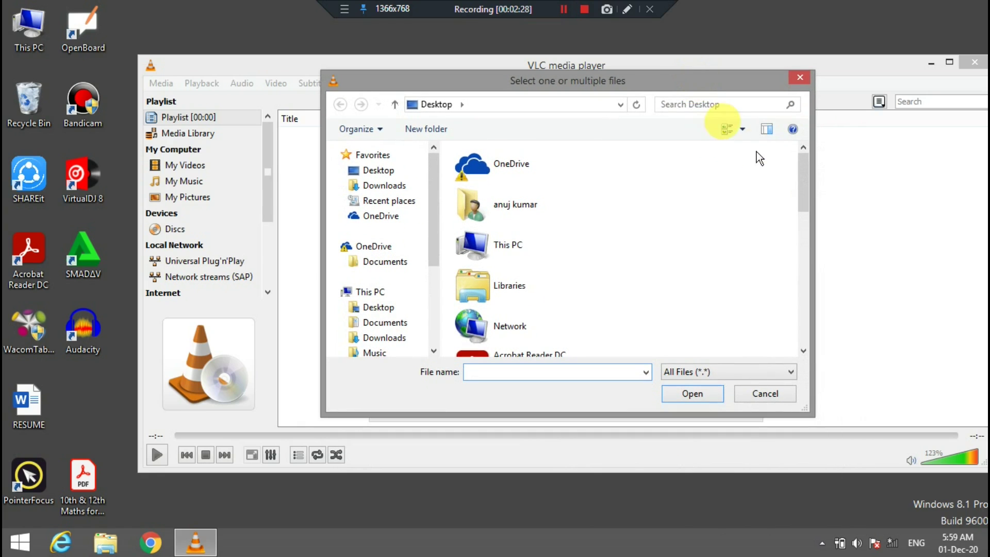
drag(802, 195, 808, 301)
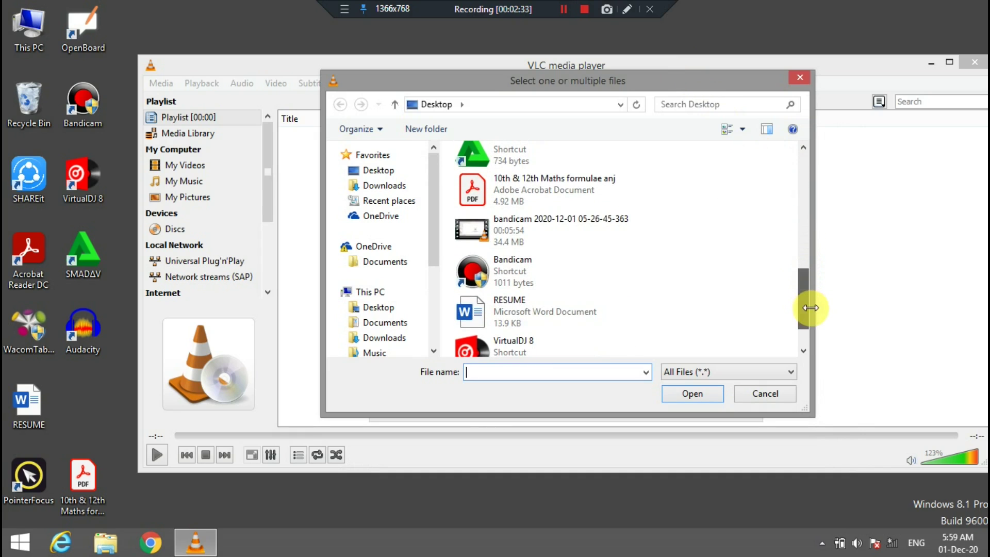
click(562, 235)
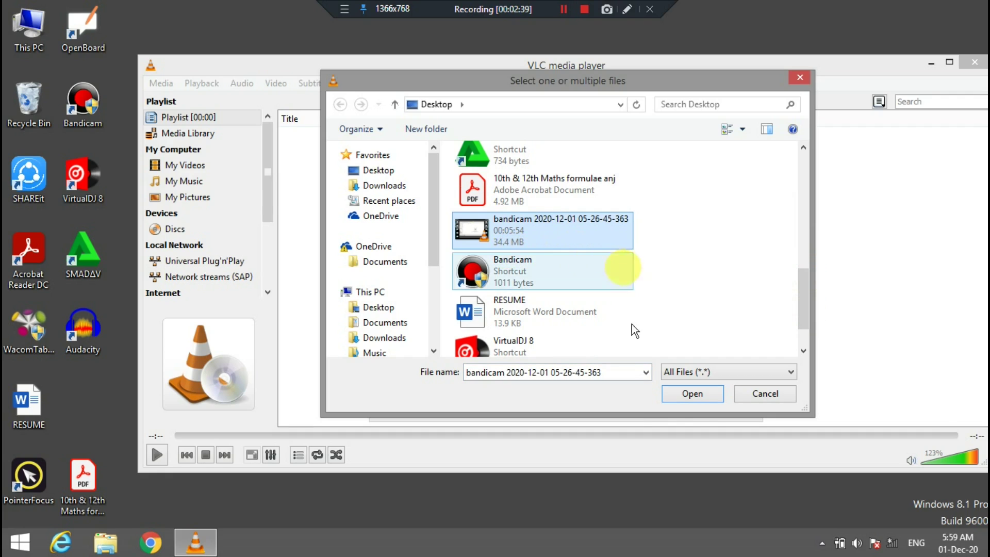
click(706, 397)
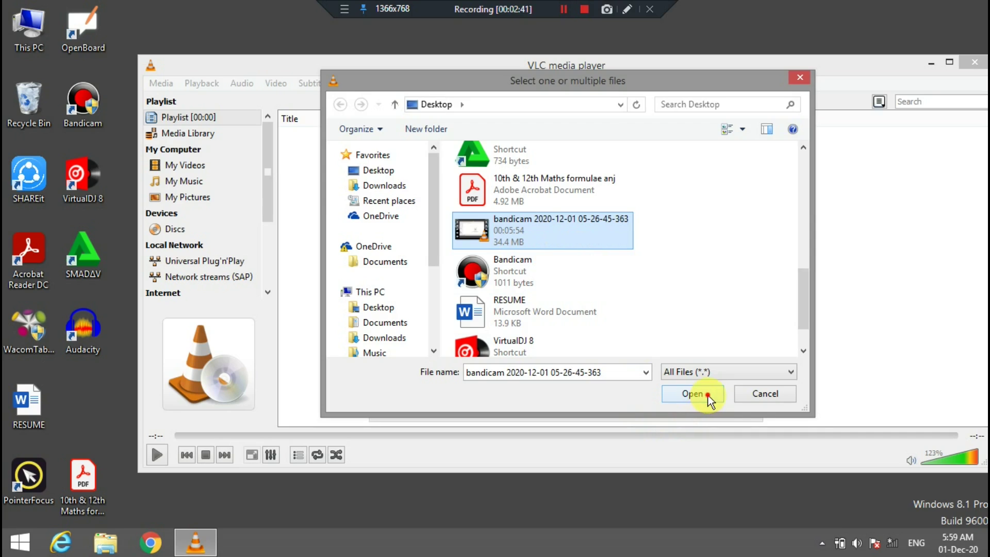
double_click(621, 198)
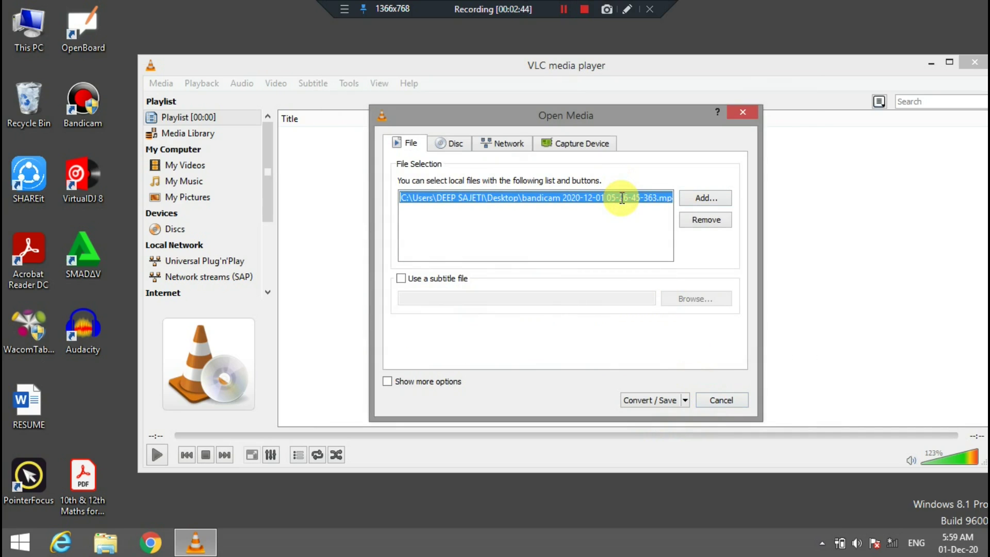
click(655, 401)
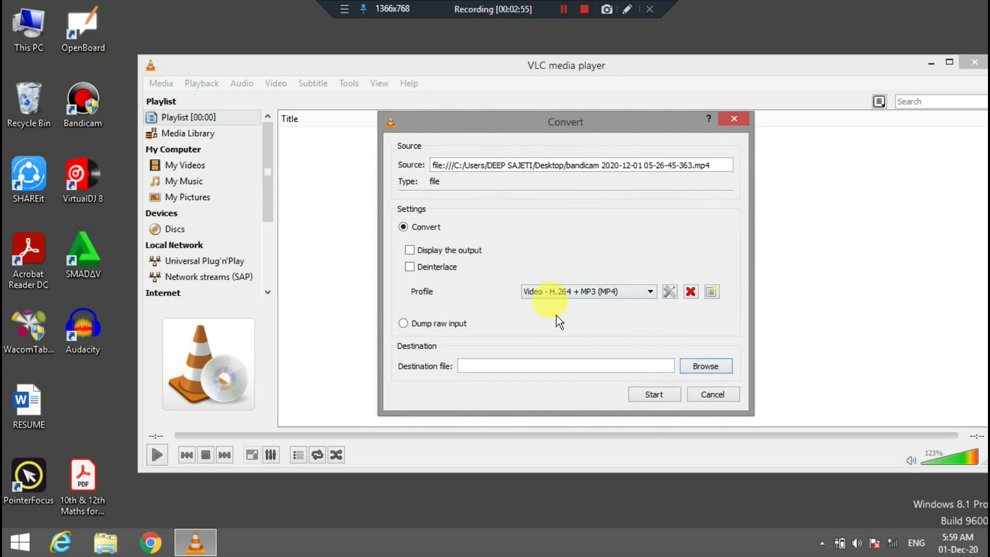
Start a new conversion profile with MP4/MOV encapsulation and enable video with the MPEG-4 codec
click(713, 293)
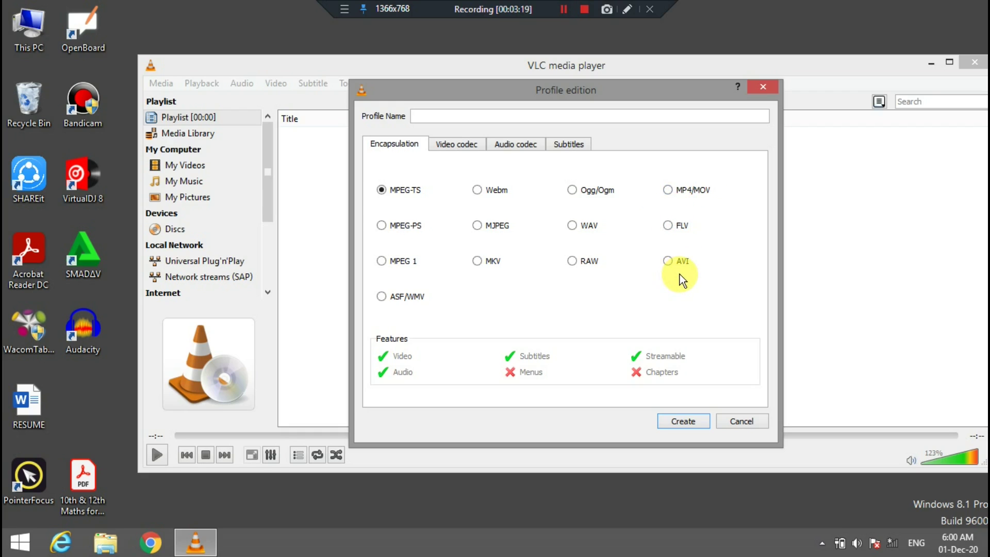
click(667, 190)
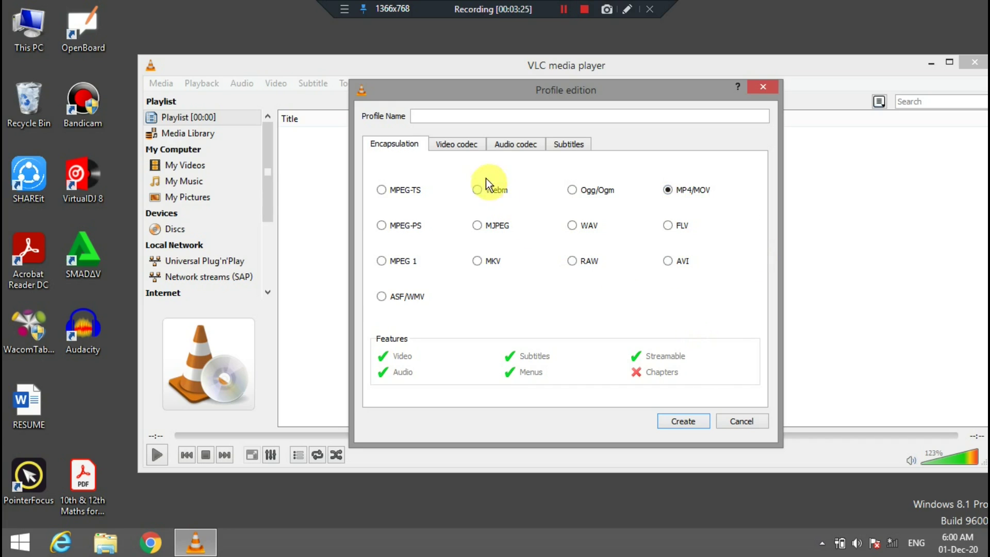
click(463, 147)
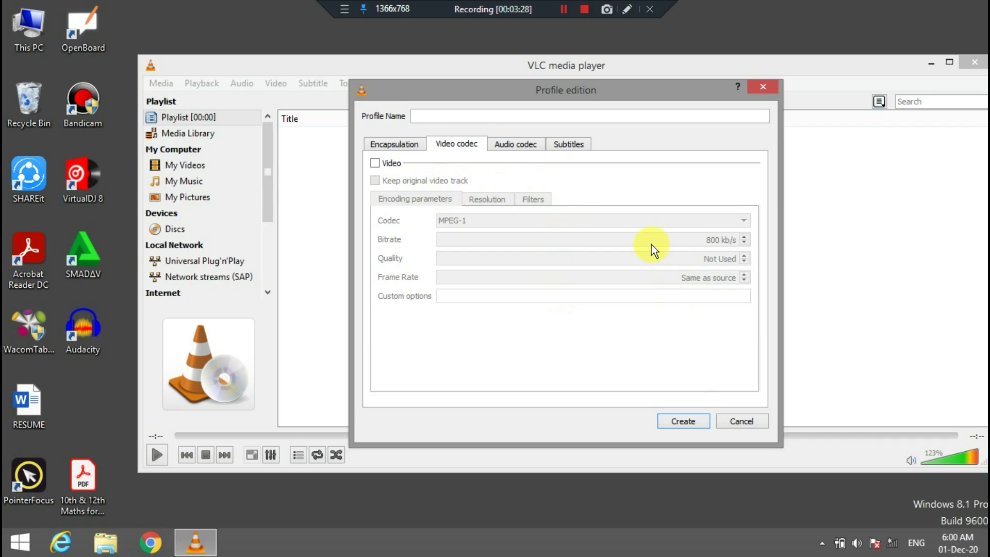
click(376, 163)
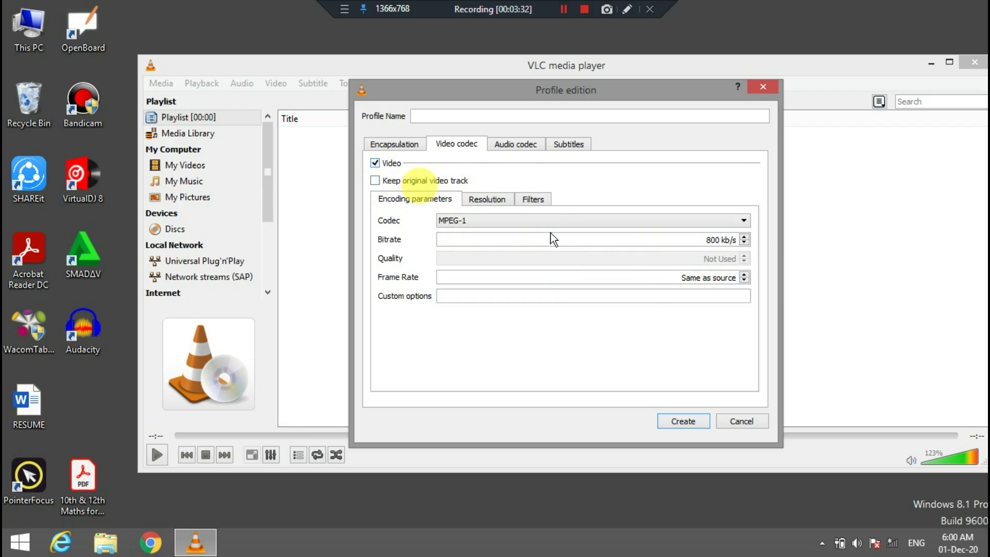
click(656, 222)
click(602, 255)
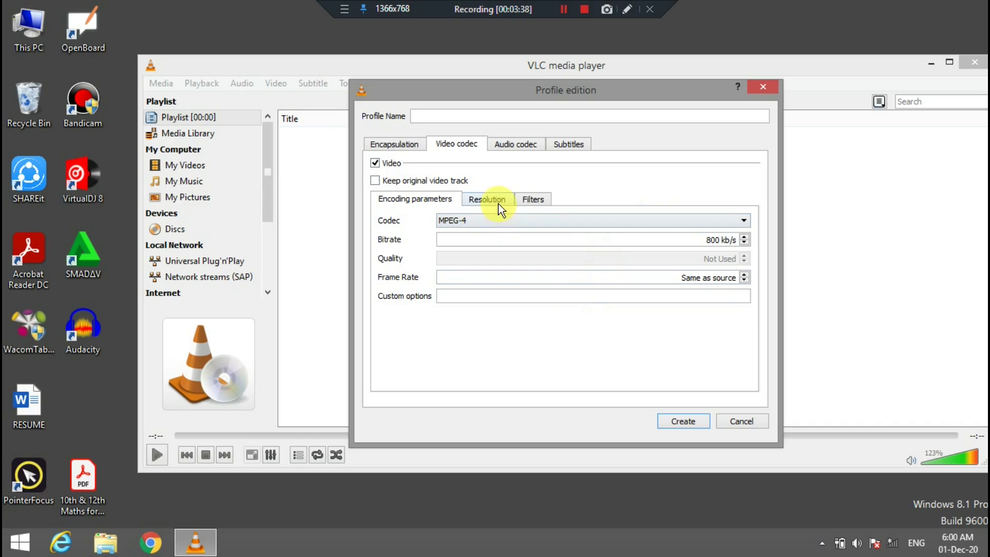
Enable audio in the profile with the MP3 codec and a sample rate of 48000 Hz
click(524, 143)
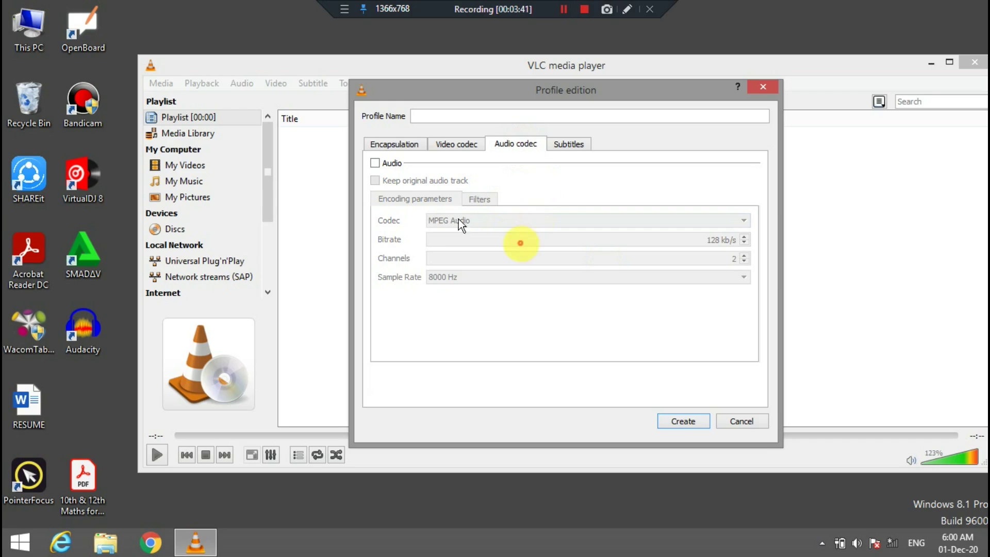
click(375, 163)
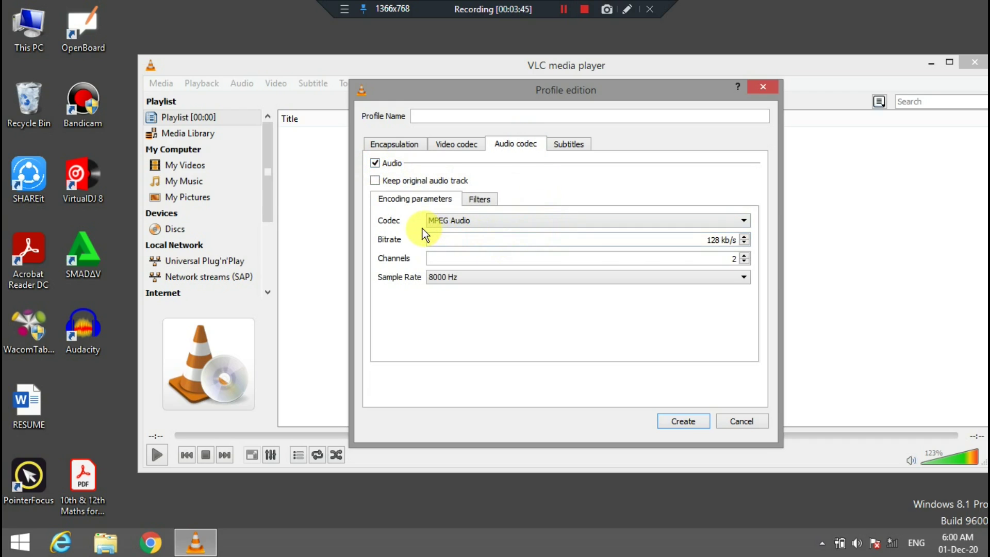
click(678, 219)
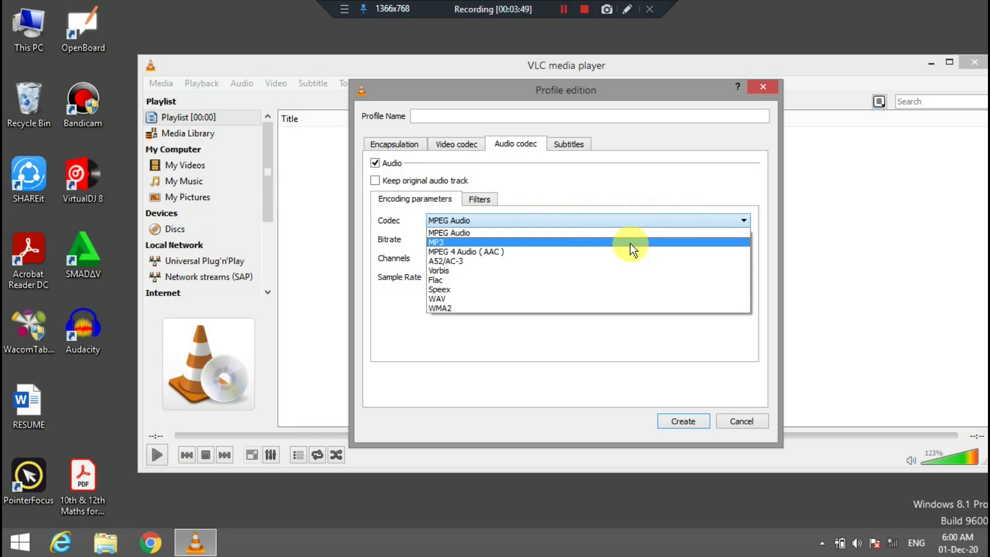
click(630, 242)
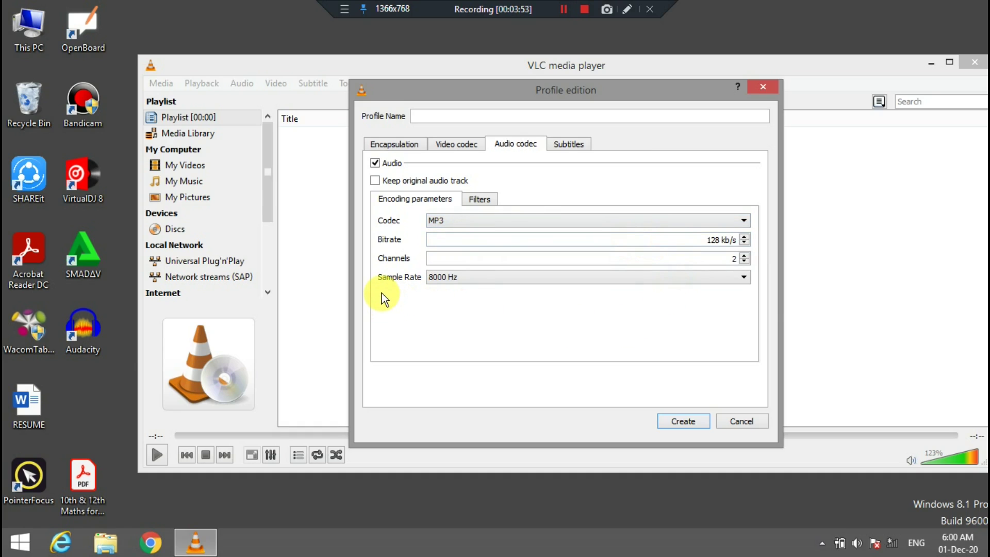
click(642, 276)
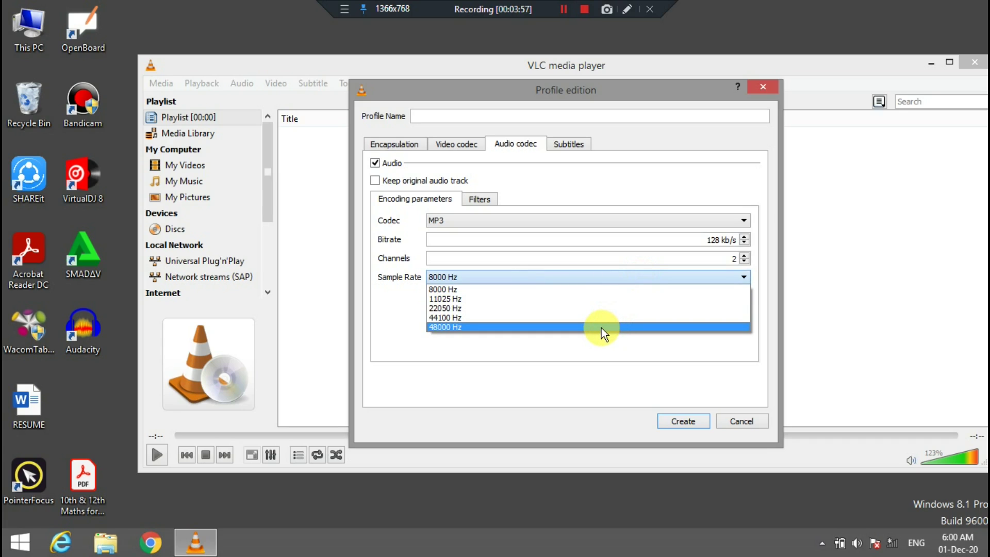
click(601, 327)
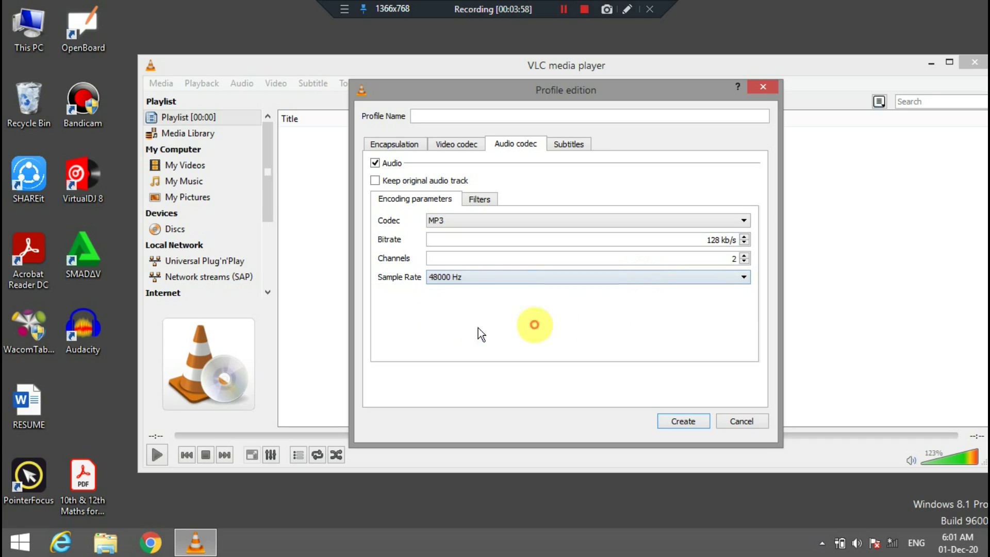
Leave subtitles disabled, name the profile abc and create it
click(571, 147)
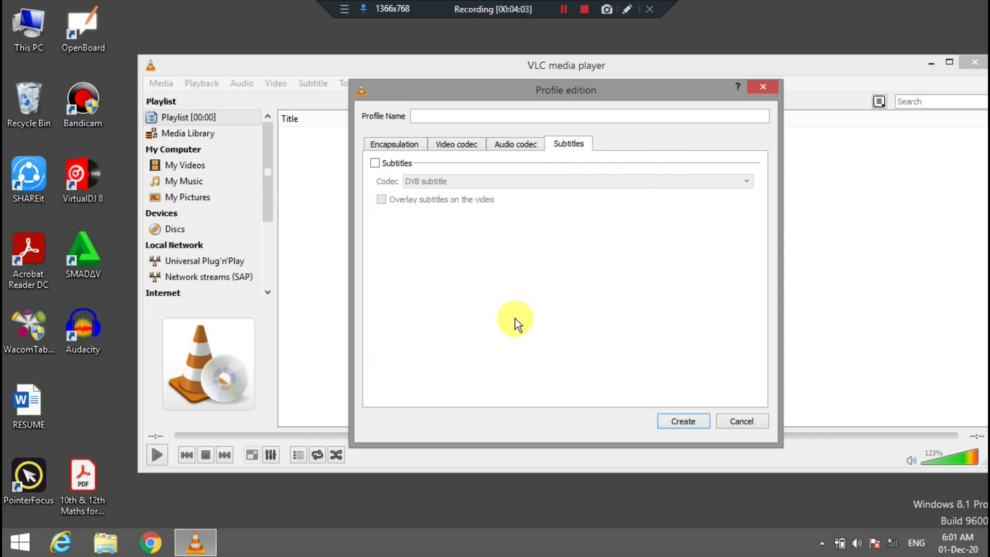
click(684, 423)
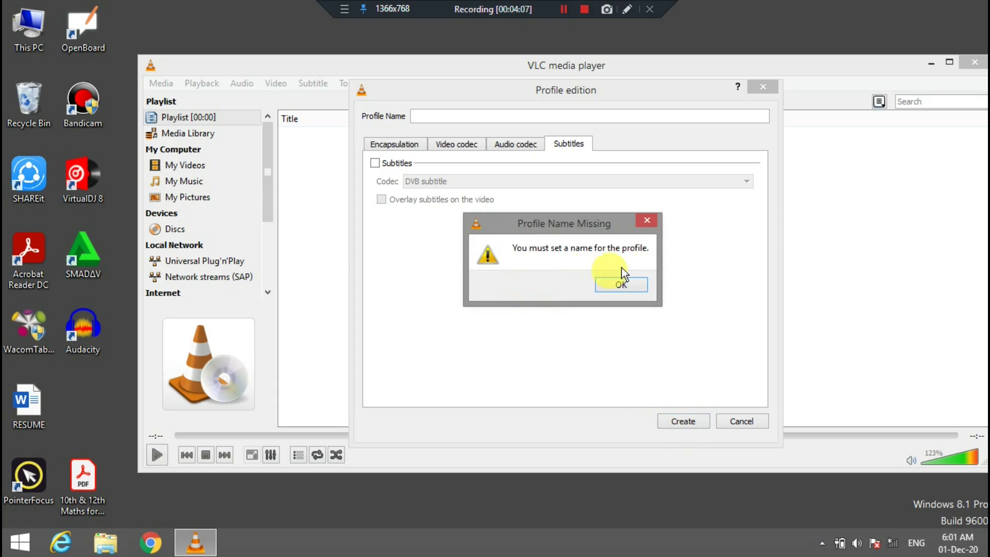
click(645, 223)
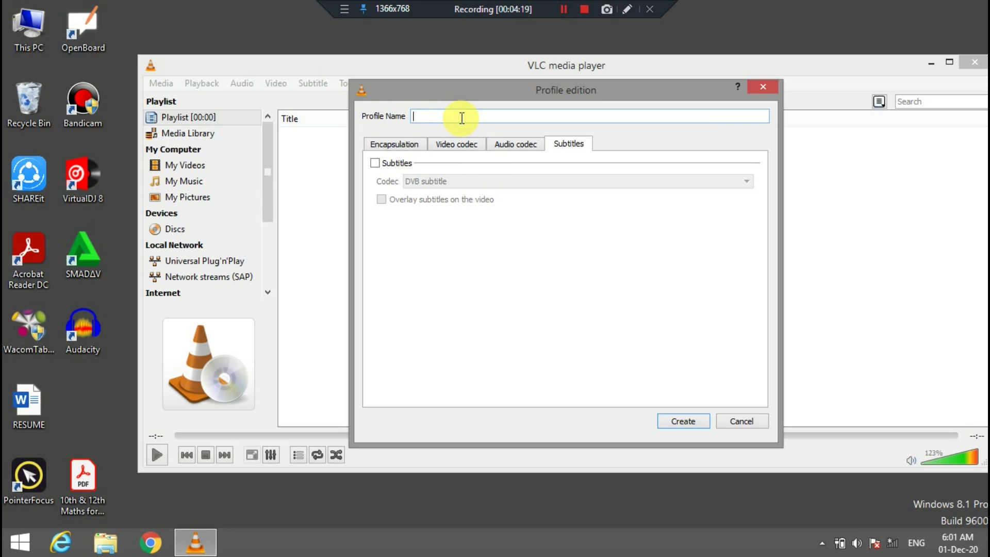
text(abg)
key(BackSpace)
text(c)
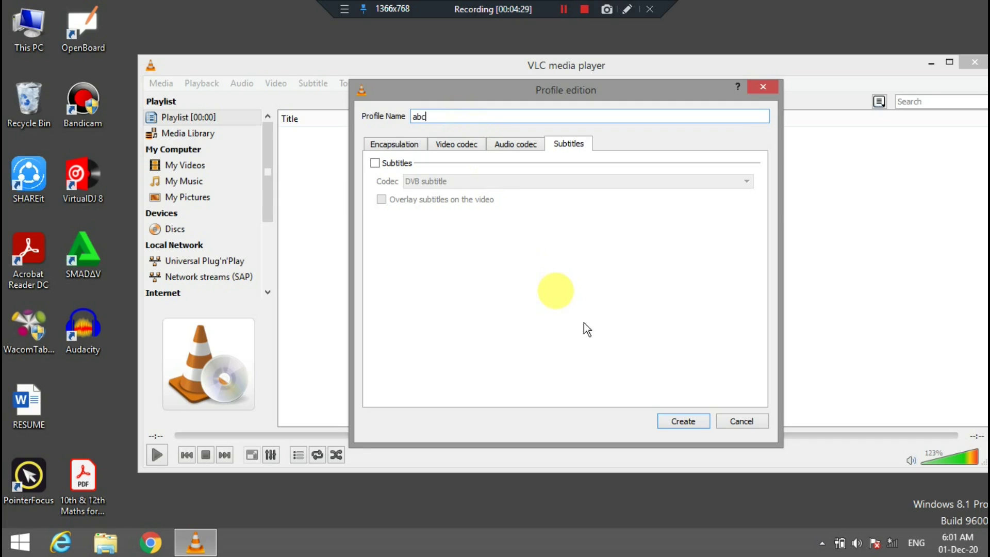
click(683, 421)
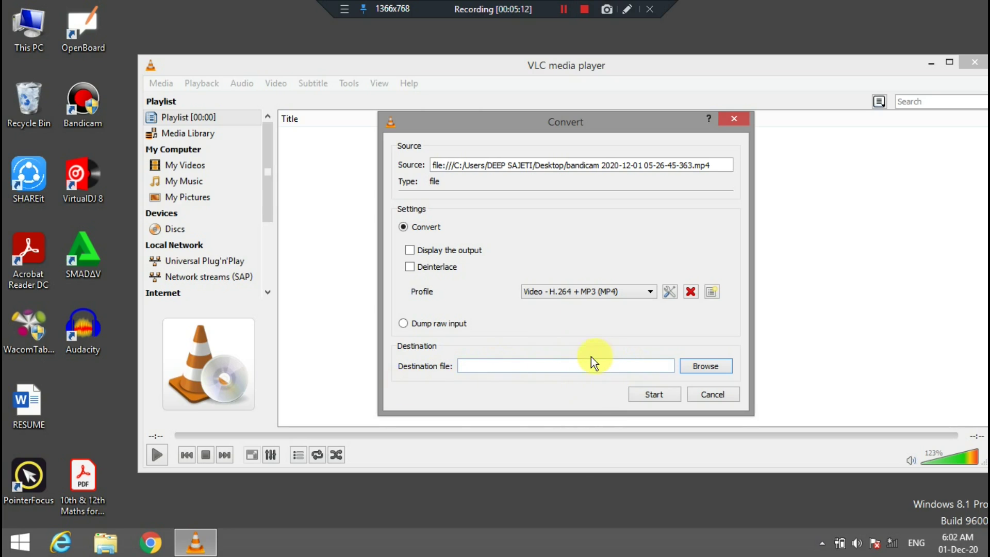
Set the destination file to abc123 on the Desktop and start the conversion
click(717, 372)
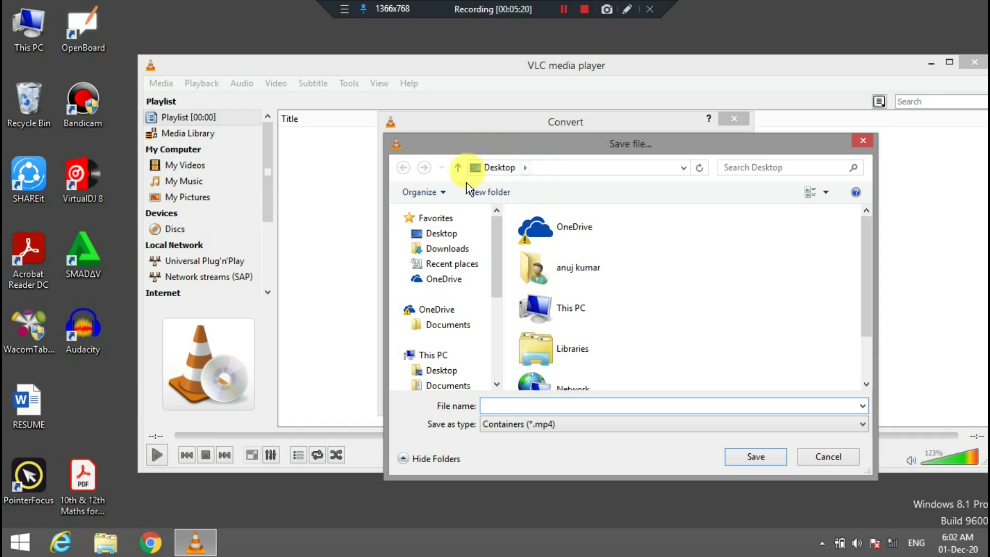
click(548, 407)
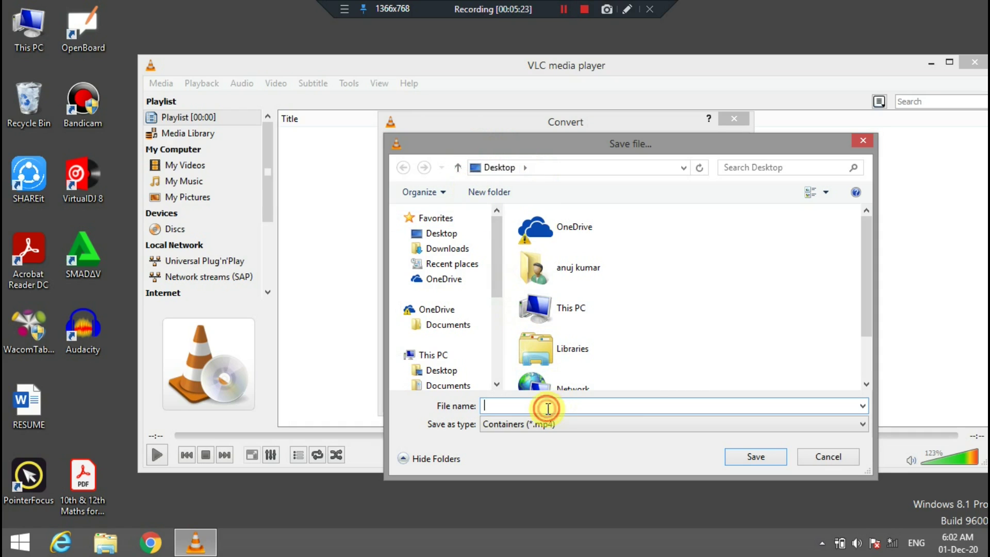
text(a)
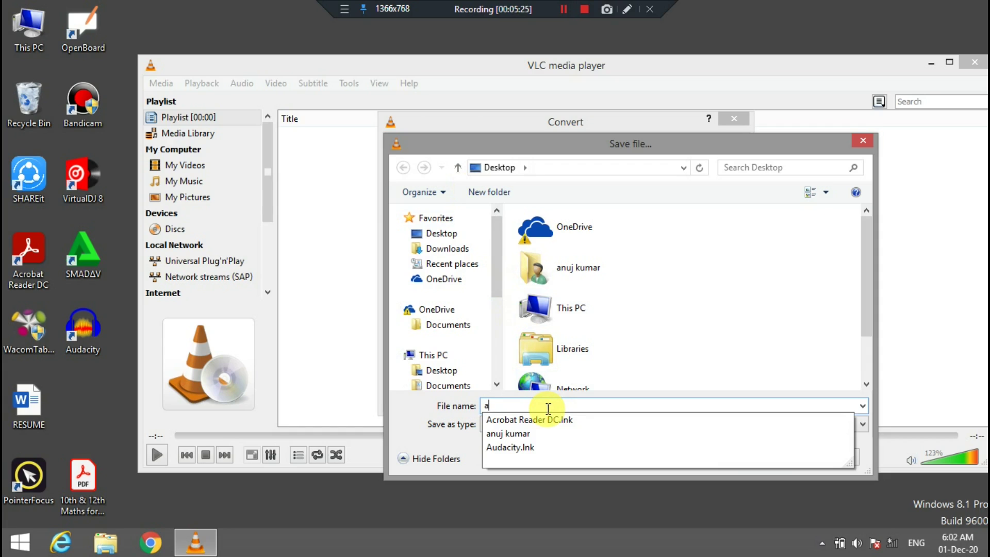
text(bc)
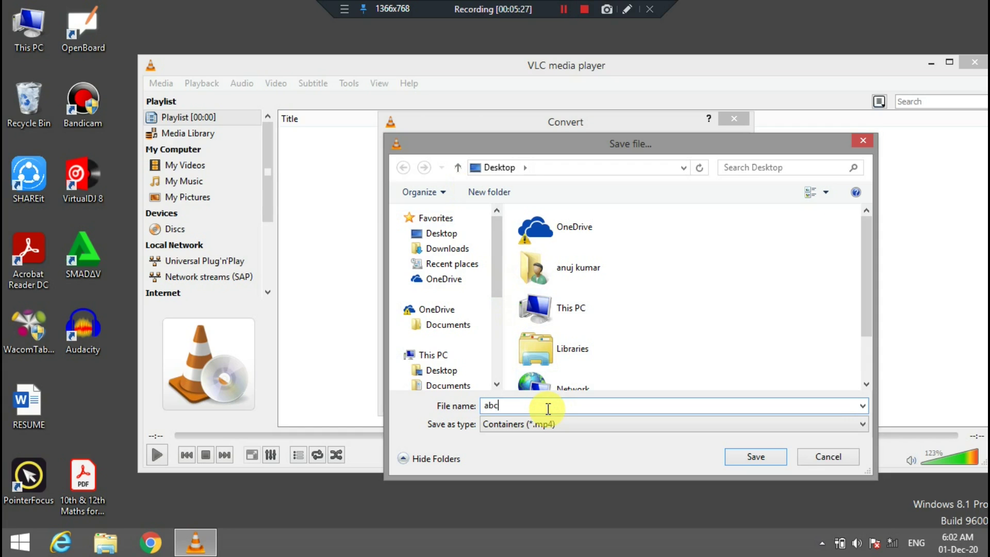
text(123)
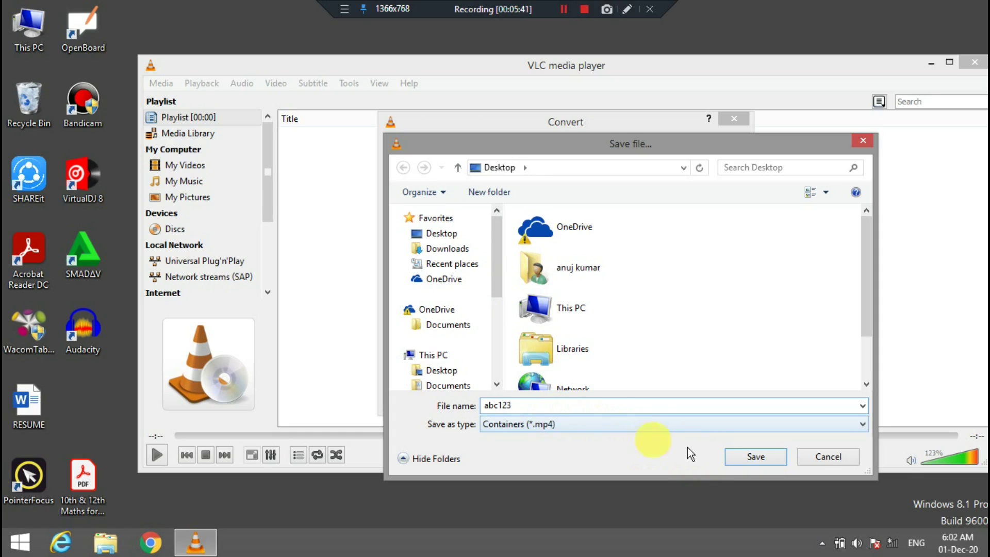
click(766, 457)
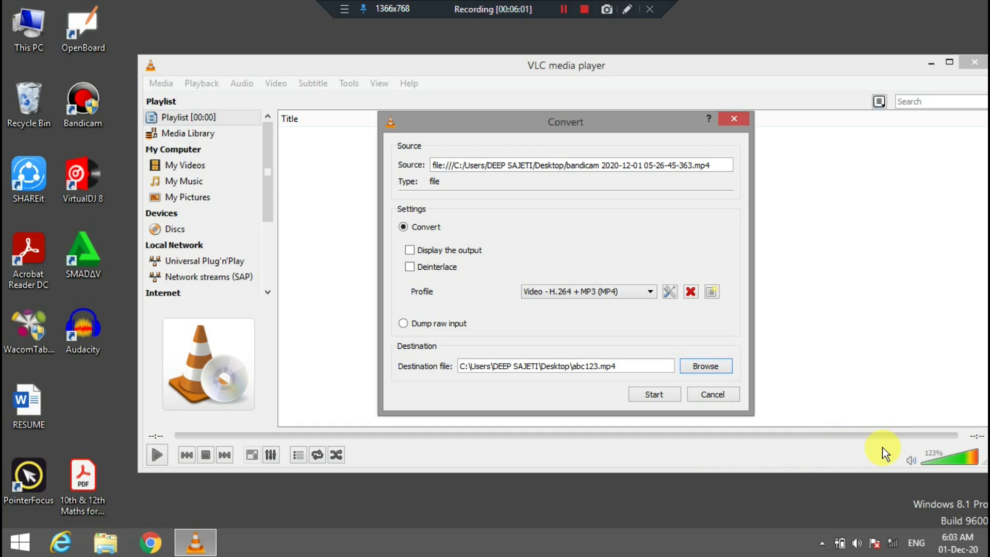
click(654, 394)
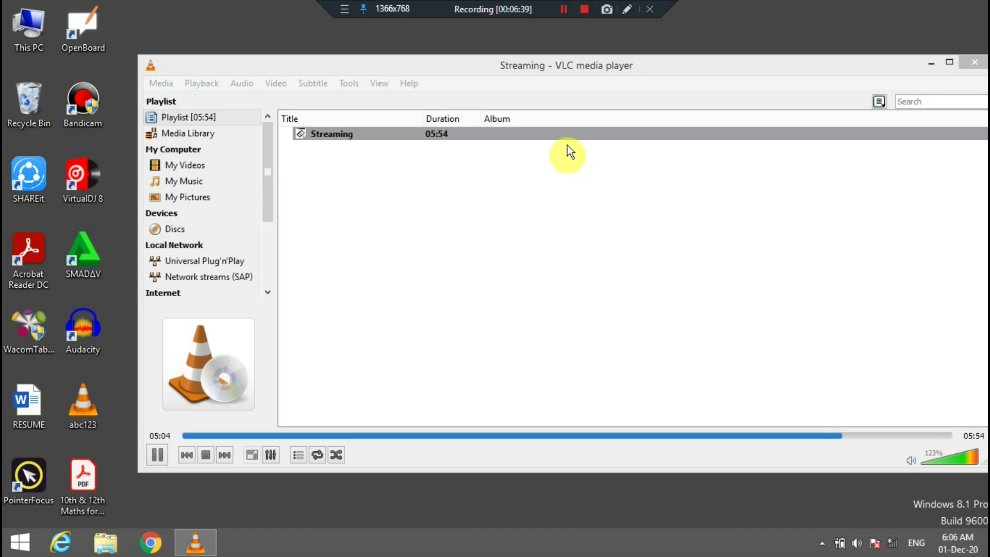
click(563, 9)
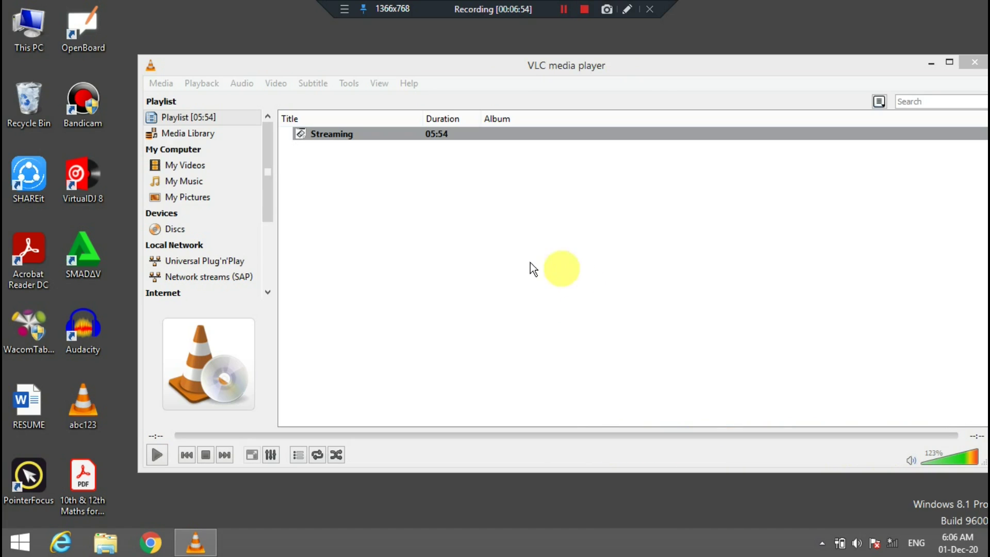
click(404, 246)
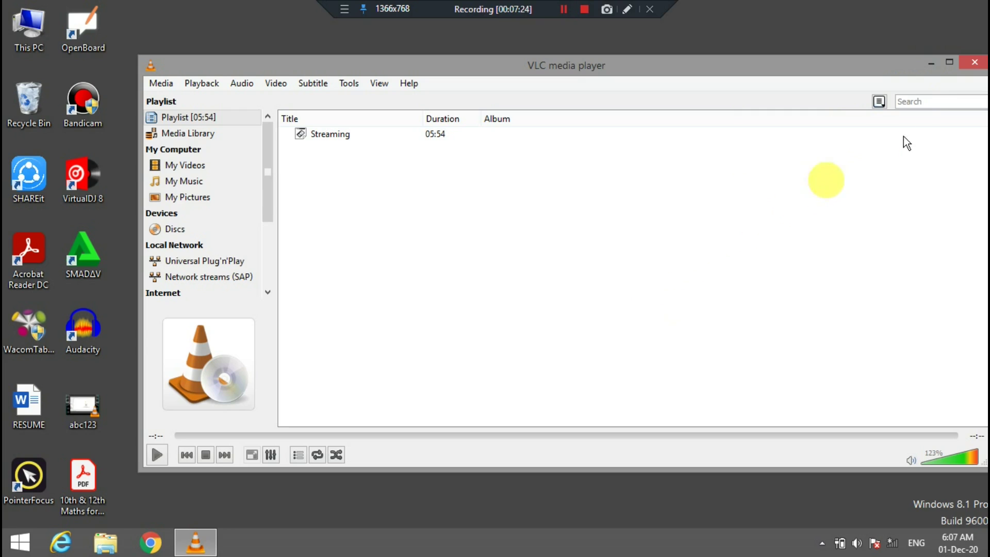
Minimize VLC and move the converted abc123 file beside the original bandicam recording on the desktop
click(929, 63)
drag(83, 411, 395, 184)
click(490, 354)
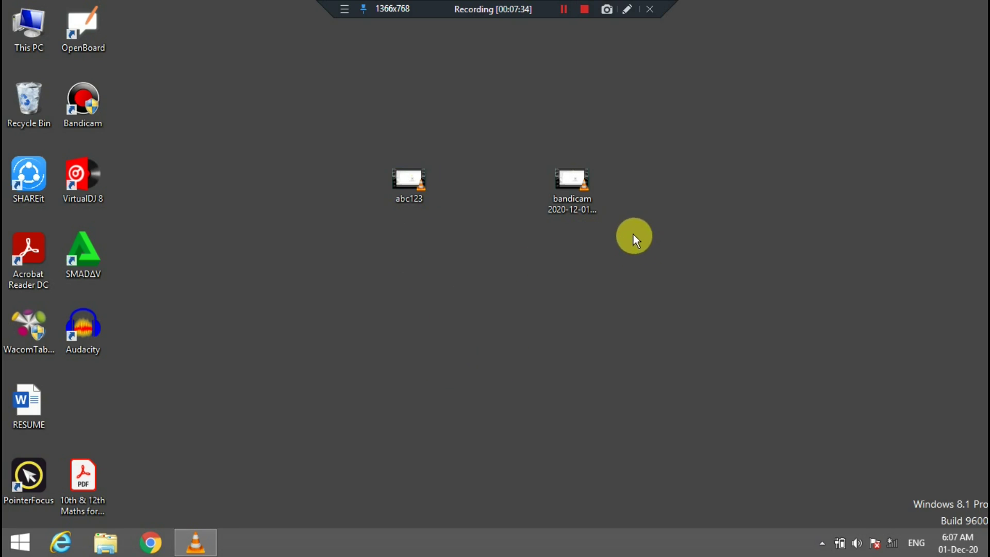
Check the file size of the original bandicam recording in its properties
click(573, 200)
right_click(583, 211)
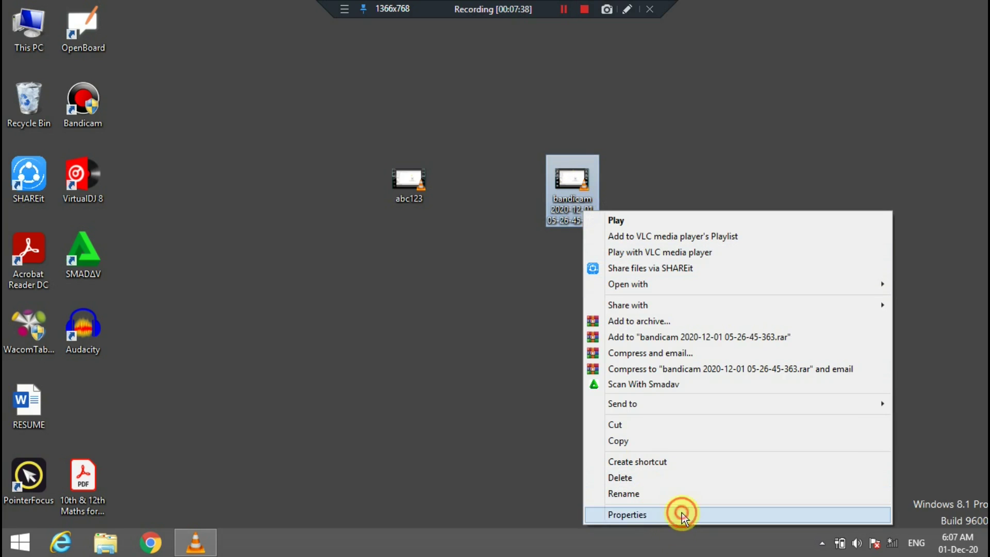
click(681, 512)
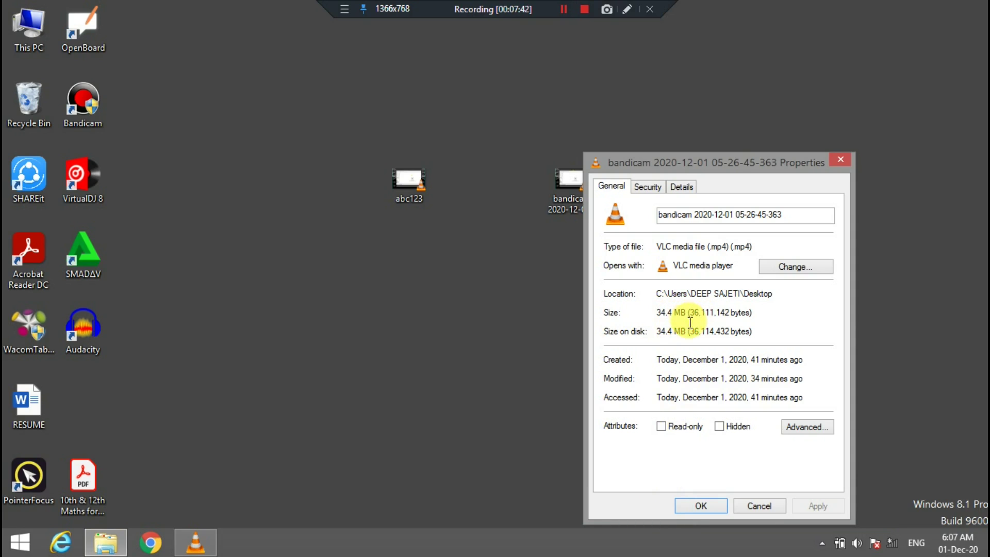
click(757, 505)
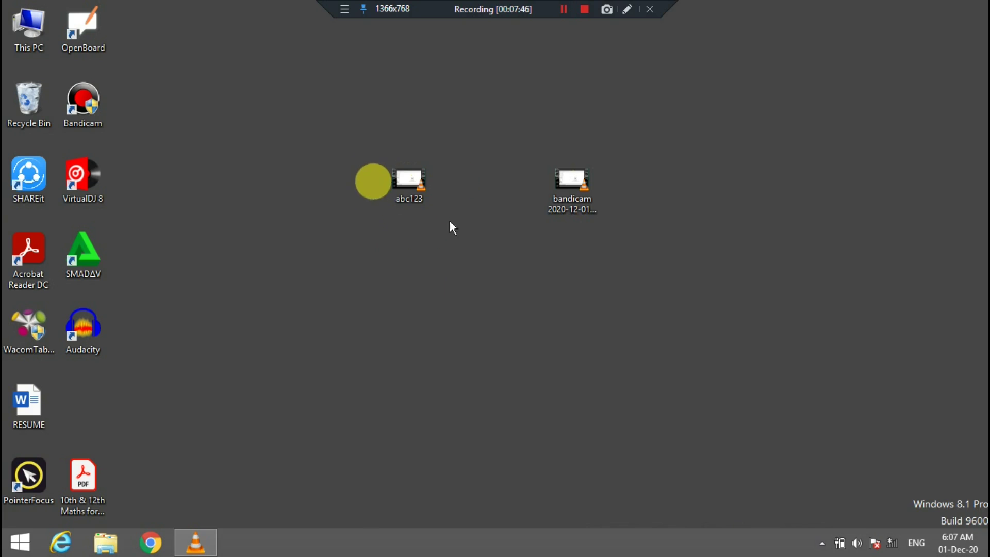
Check the file size of the converted abc123 video in its properties and return to VLC media player
click(419, 192)
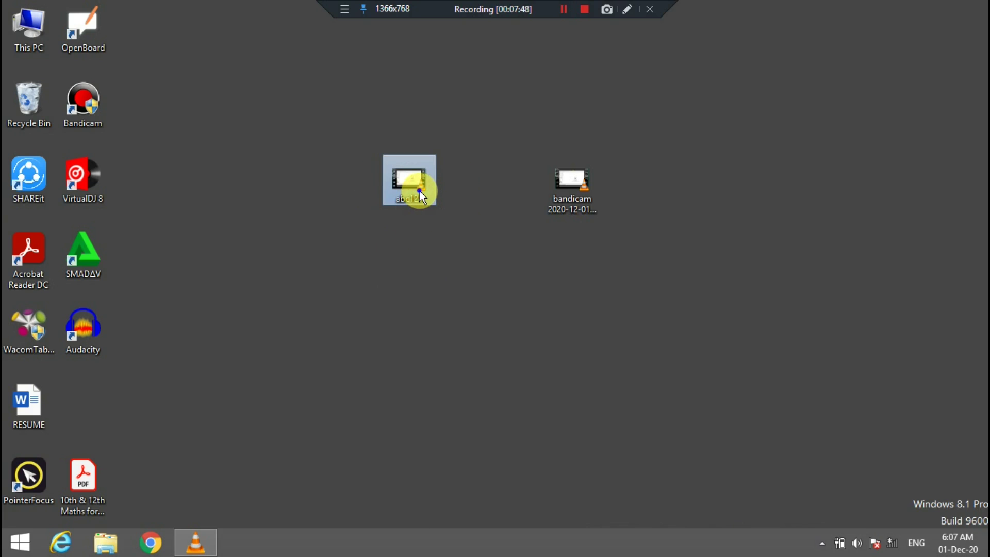
right_click(419, 192)
click(503, 490)
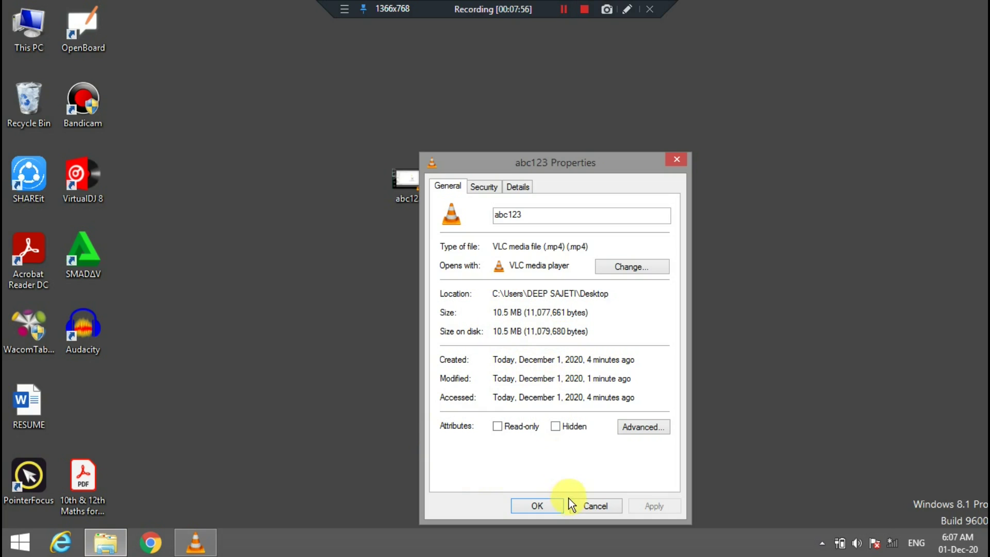
click(546, 508)
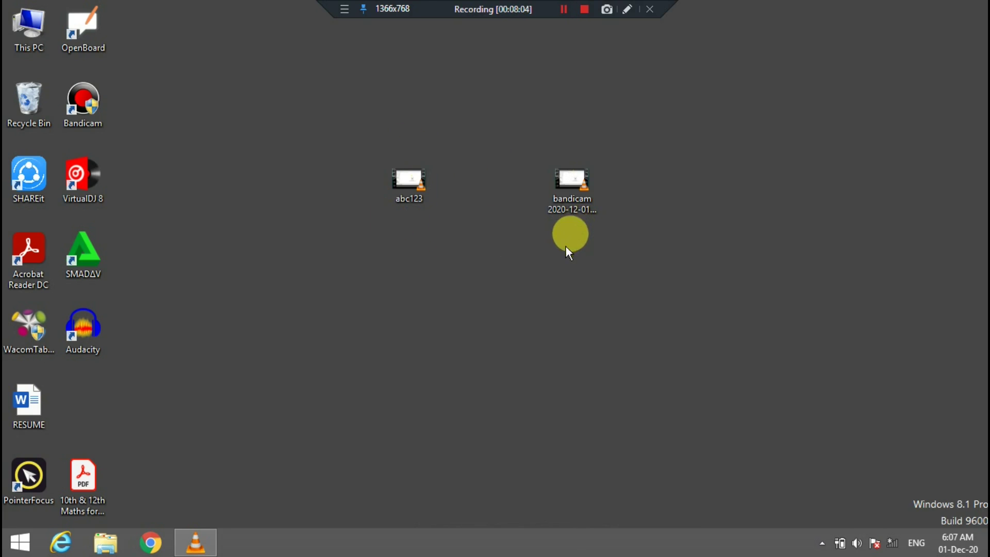
click(203, 539)
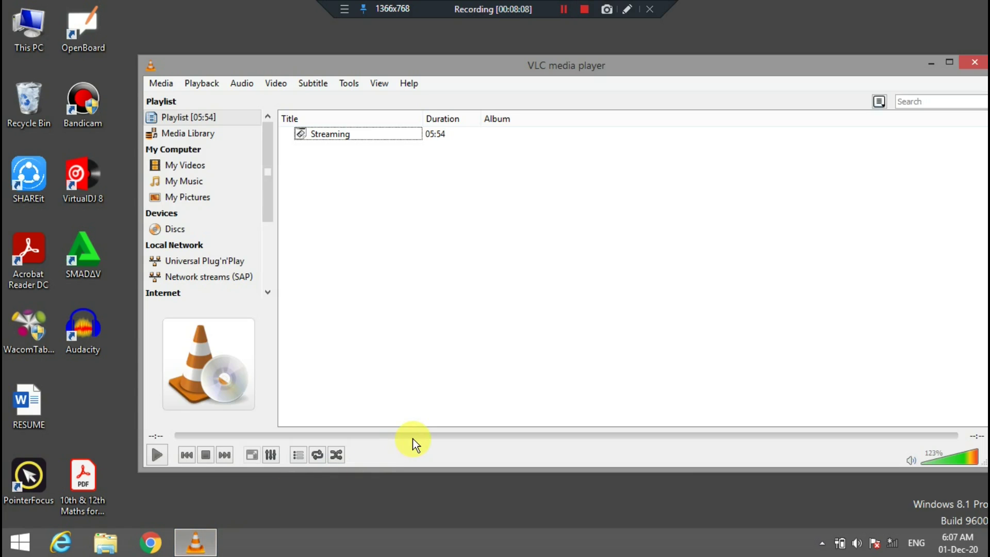